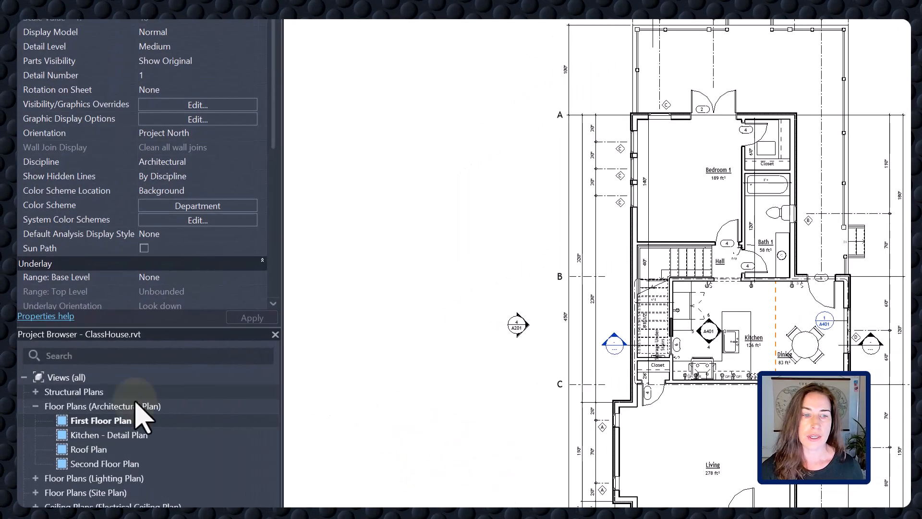
Step: Duplicate the First Floor Plan view without detailing and rename the copy "Summary - First Floor Plan"
right_click(109, 420)
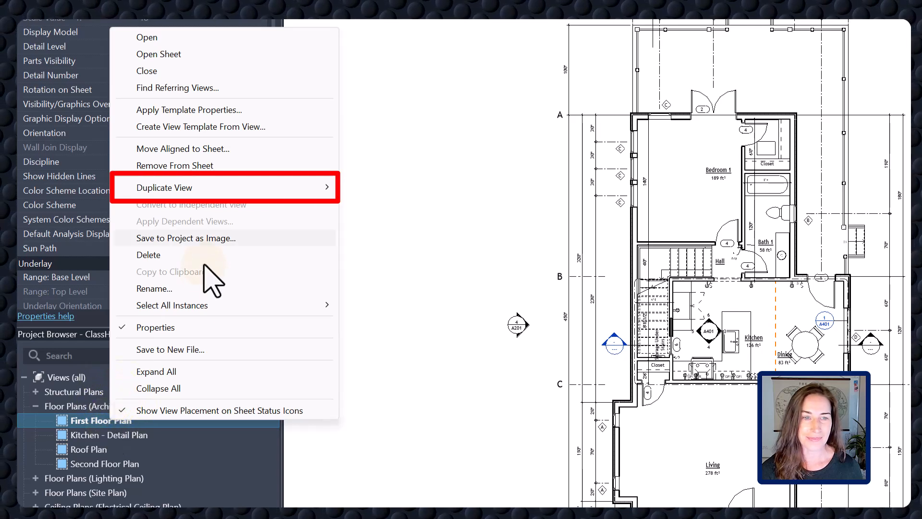
mouse_move(211, 190)
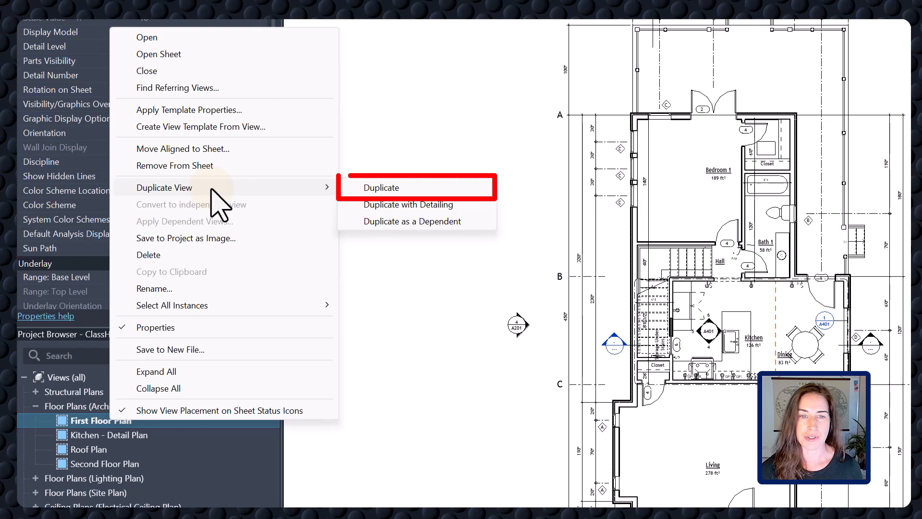
click(382, 187)
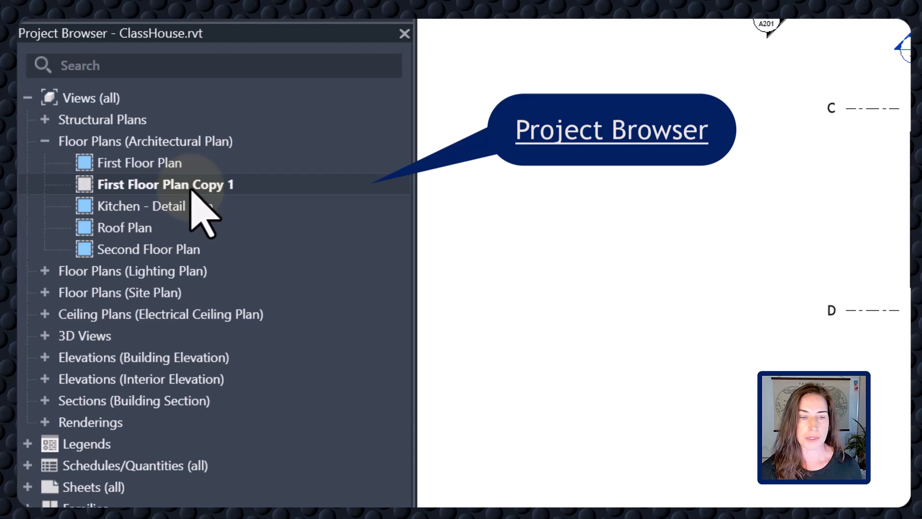
click(198, 183)
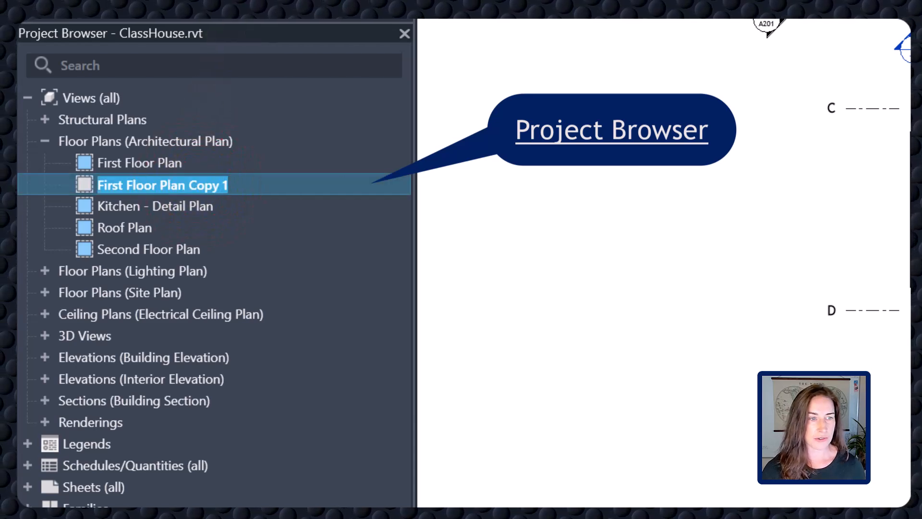
text(Summary - First Floor Plan)
key(Return)
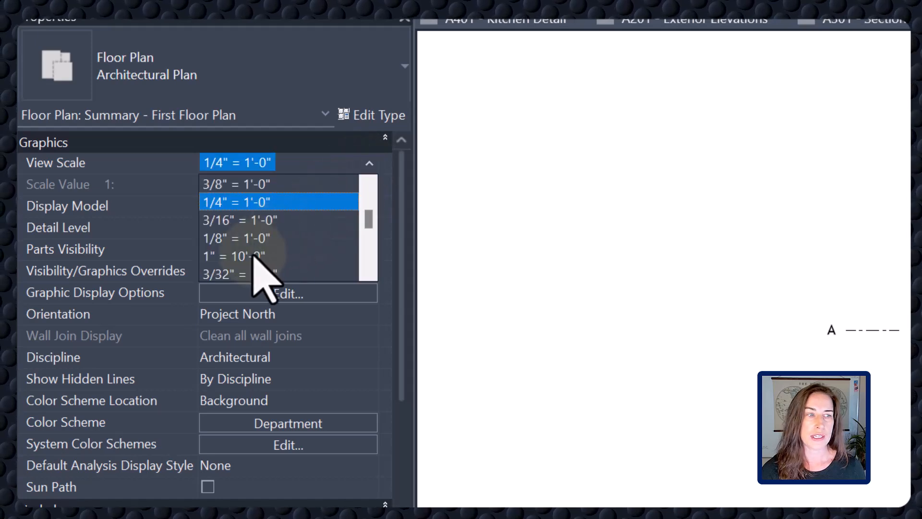
Step: Simplify the summary view's graphics with a 1" = 10'-0" scale, annotations hidden through Visibility/Graphics Overrides, and Coarse detail level
click(253, 256)
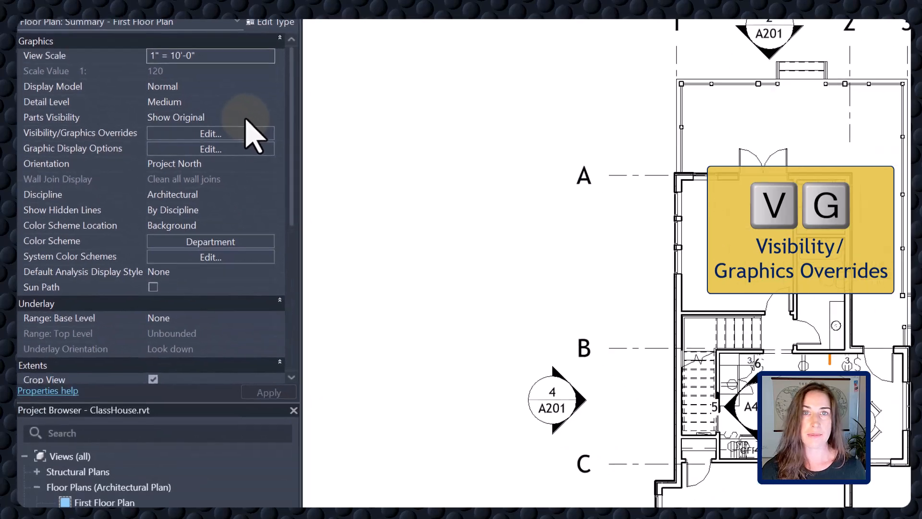
key(v)
key(g)
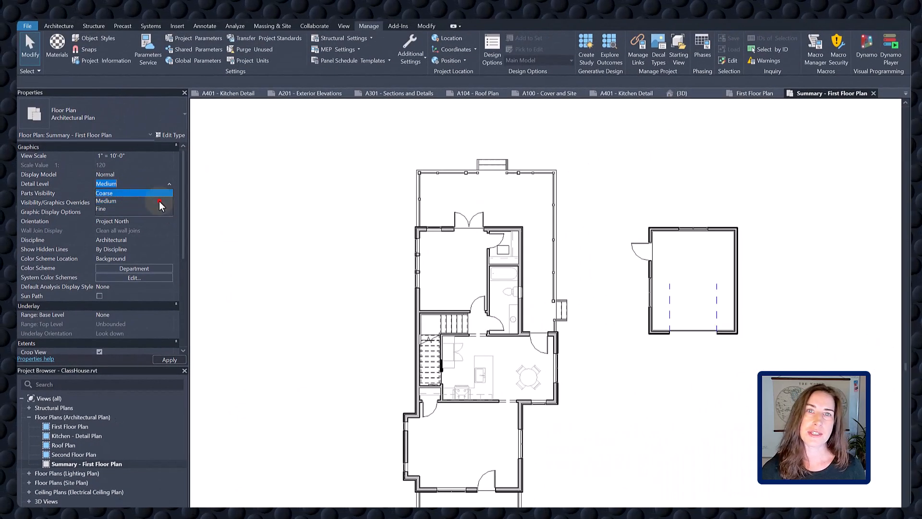
click(144, 193)
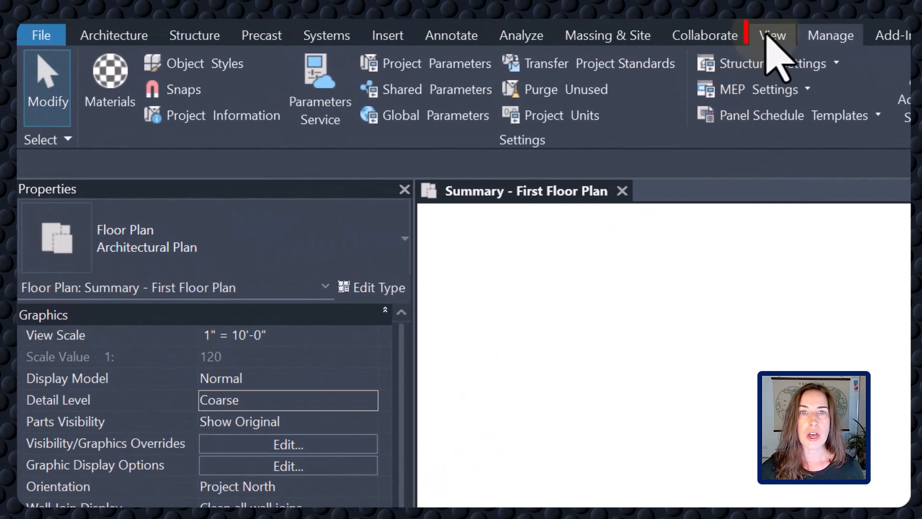
Step: Create a view template named ARCH237_Summary from the current summary view
click(342, 25)
click(142, 121)
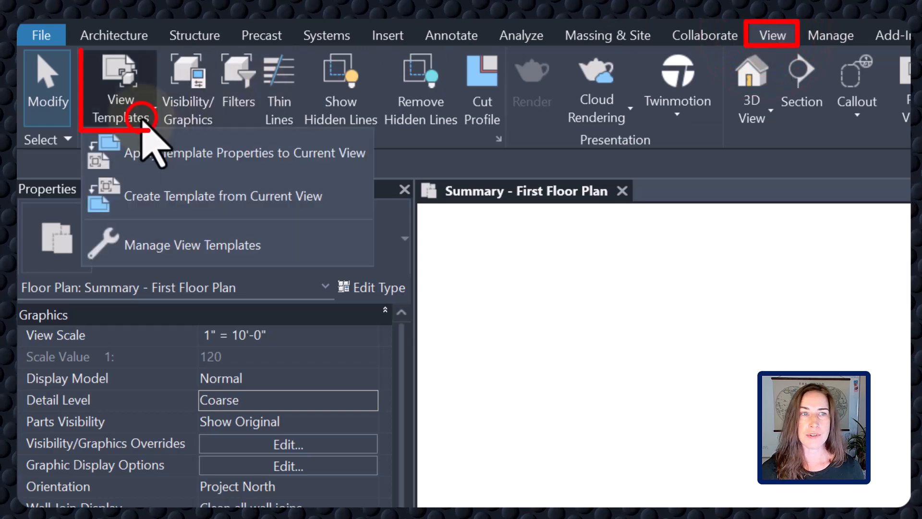
click(174, 196)
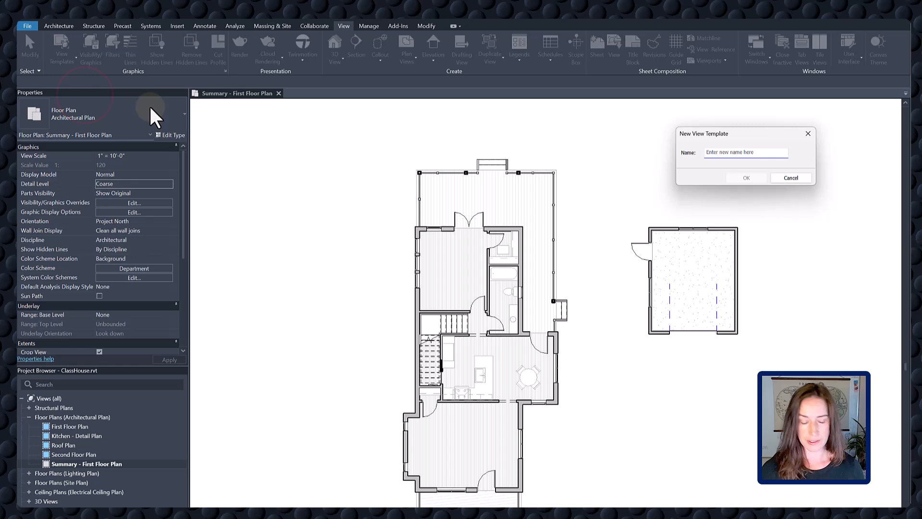
text(A)
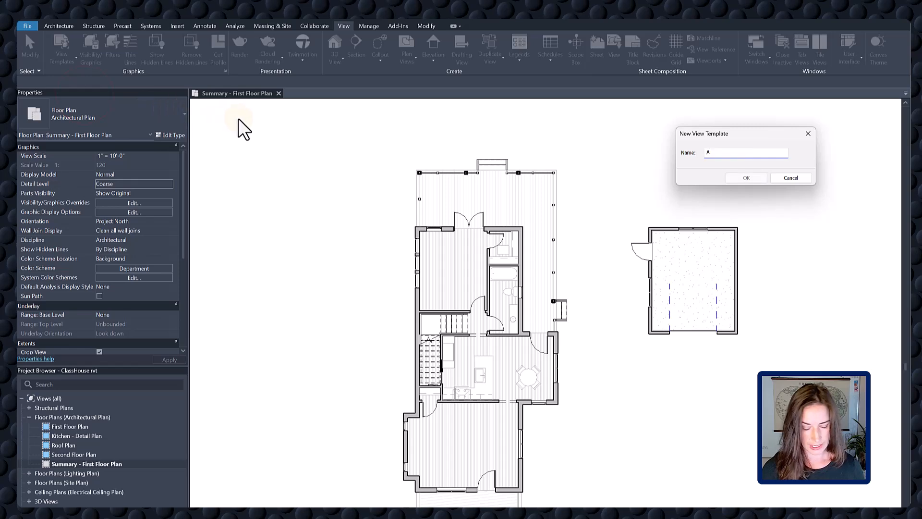
text(RC)
text(H237_Summary)
key(Return)
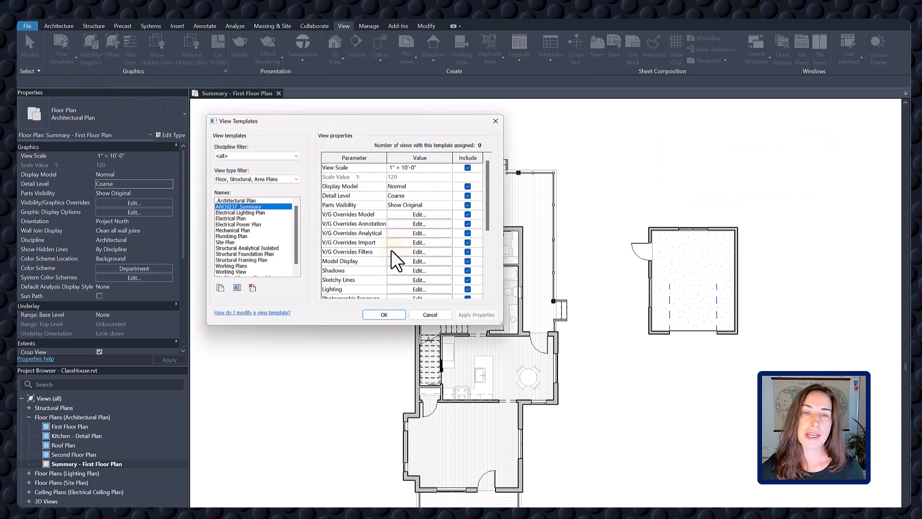
click(380, 314)
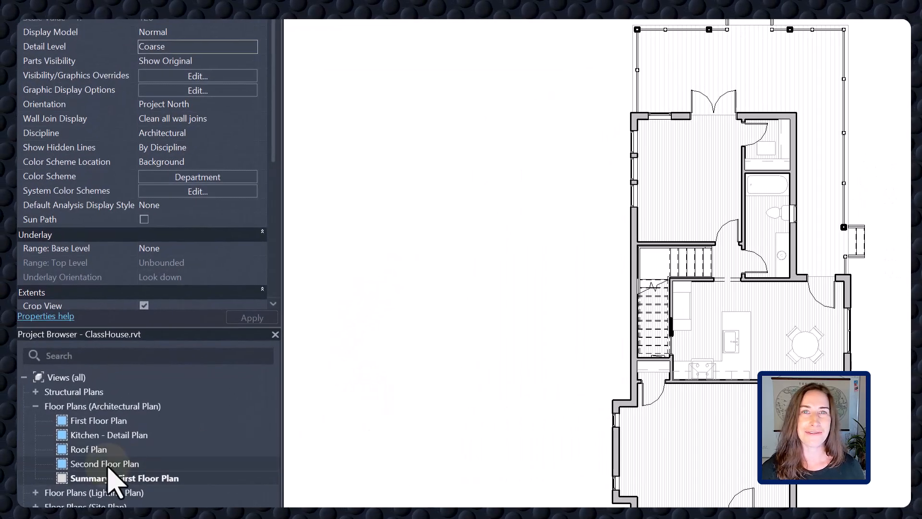
Step: Duplicate the Second Floor Plan view without detailing and assign the ARCH237_Summary view template to the copy
right_click(107, 465)
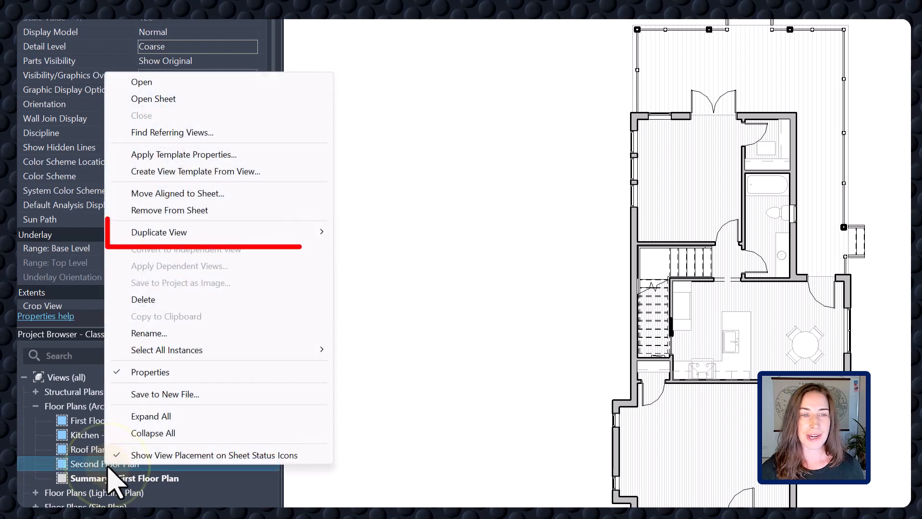
mouse_move(295, 231)
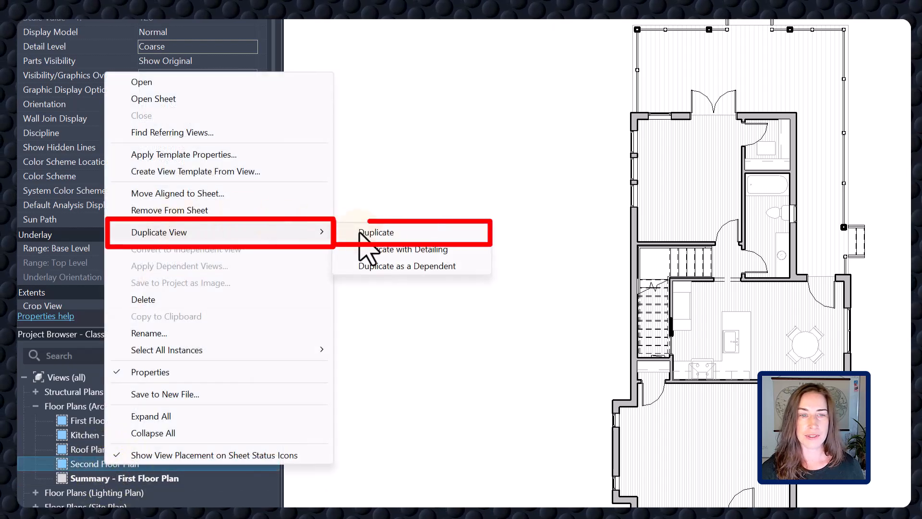
click(397, 233)
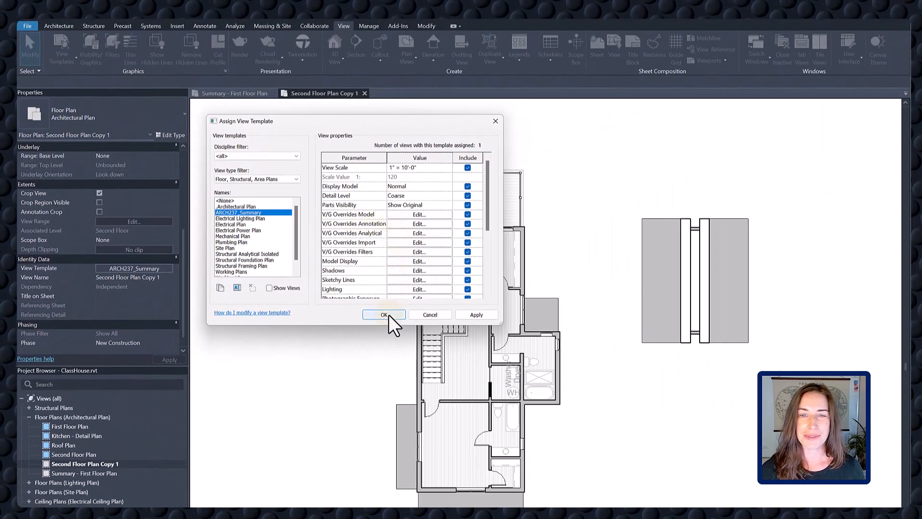
click(384, 315)
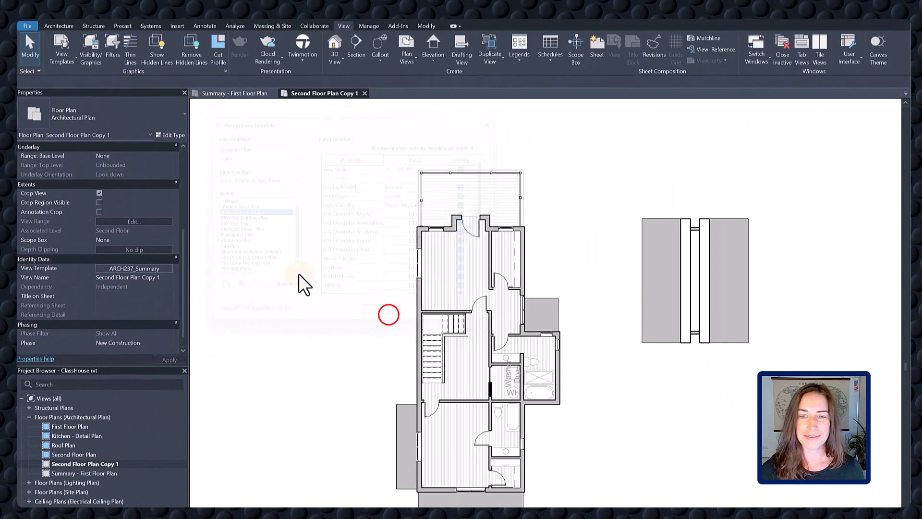
Step: Tile the two open summary plan views side by side and zoom all of them to fit
key(w)
key(t)
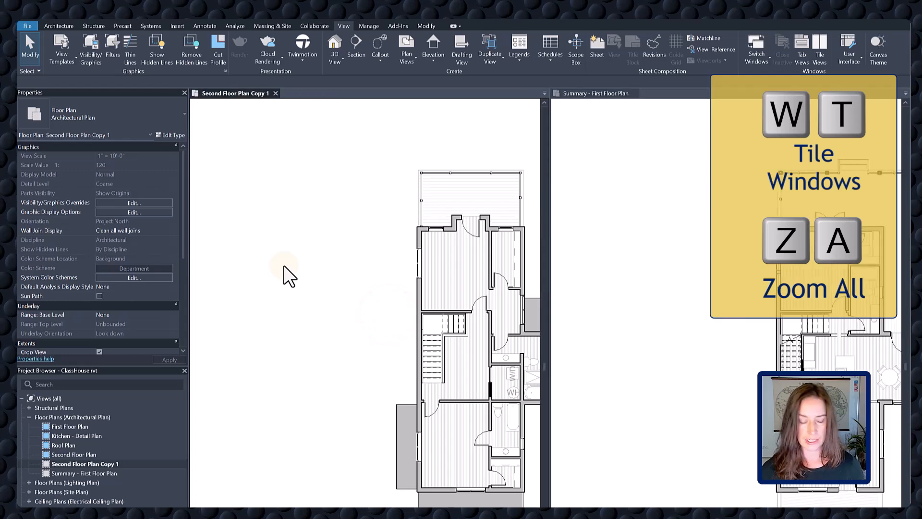
key(z)
key(a)
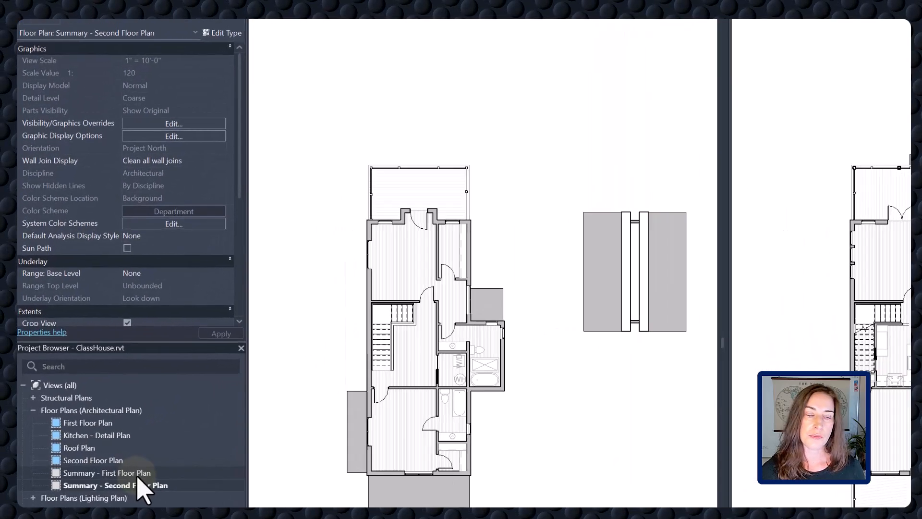
Step: Set the scope box to House Only for both the Summary - First Floor Plan and Summary - Second Floor Plan views
click(106, 465)
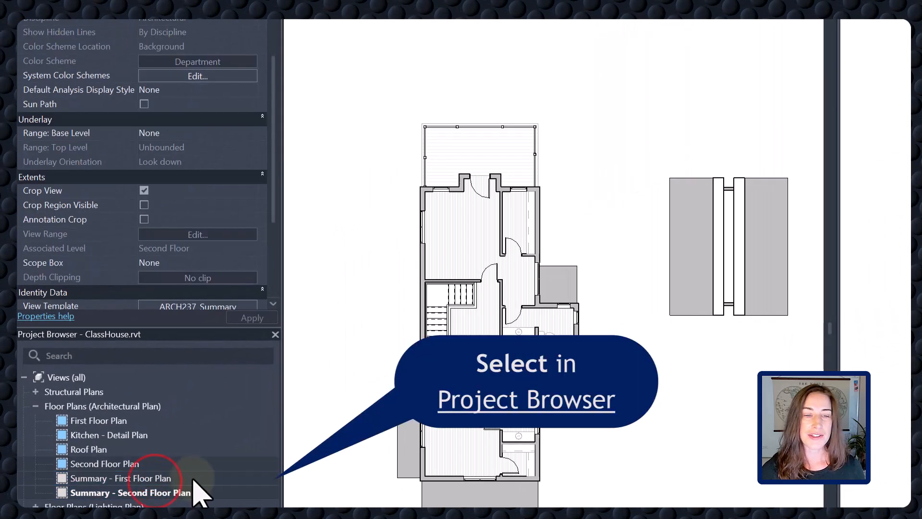
ctrl+click(197, 493)
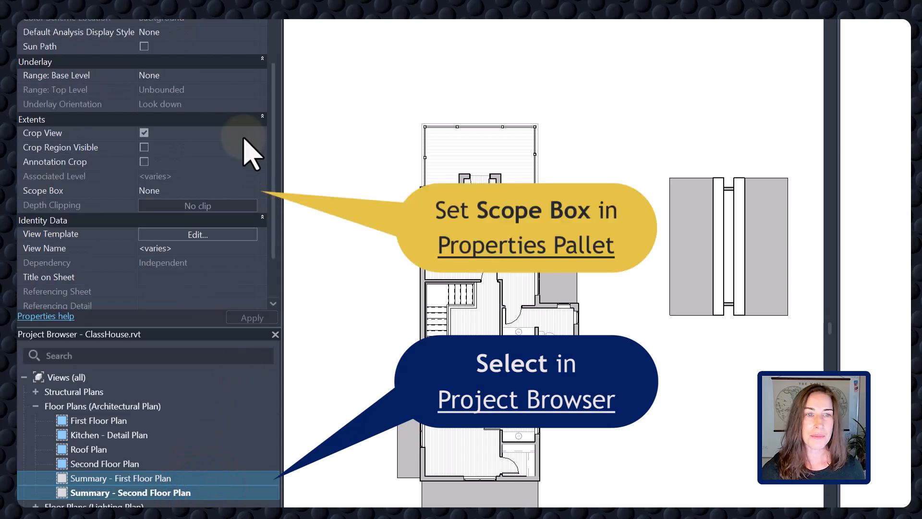
click(252, 191)
click(161, 229)
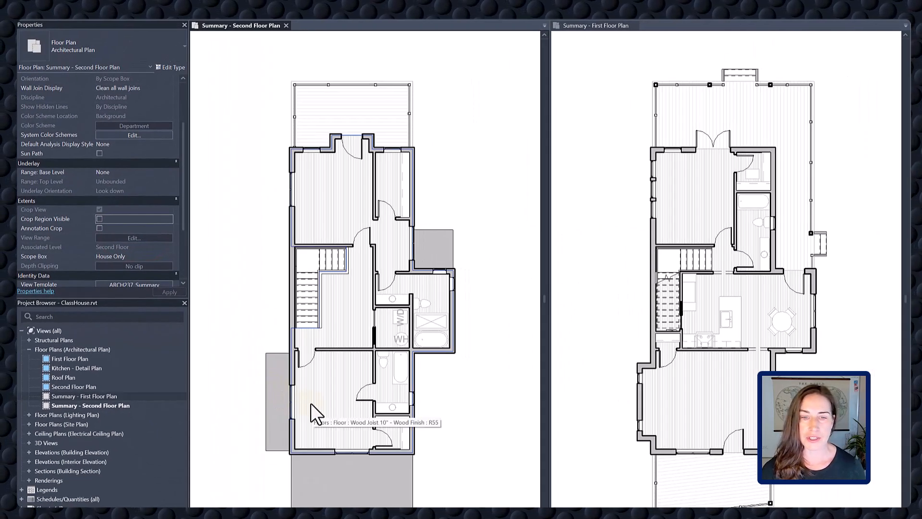
Step: Set the Oak Flooring material's foreground surface pattern to <none> through the second floor's Wood Joist 10" - Wood Finish type structure
click(310, 402)
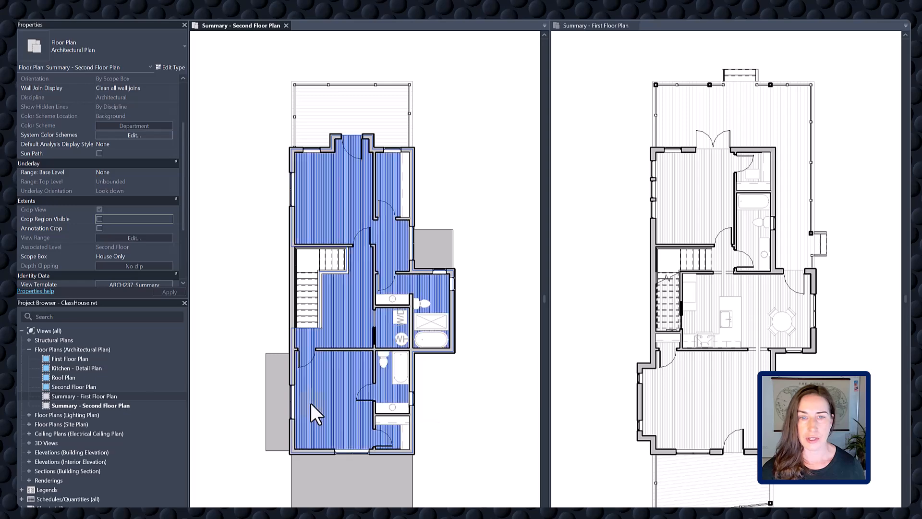
click(177, 64)
click(382, 150)
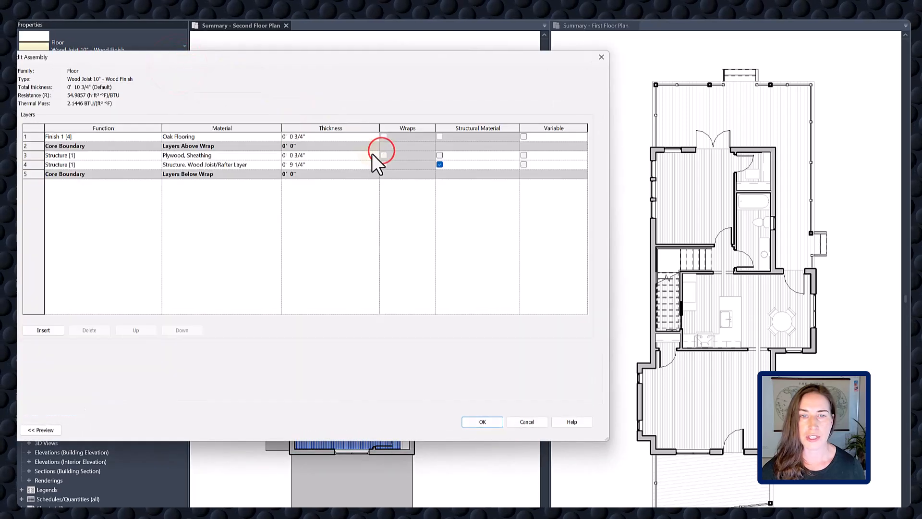
click(278, 135)
click(278, 135)
click(447, 67)
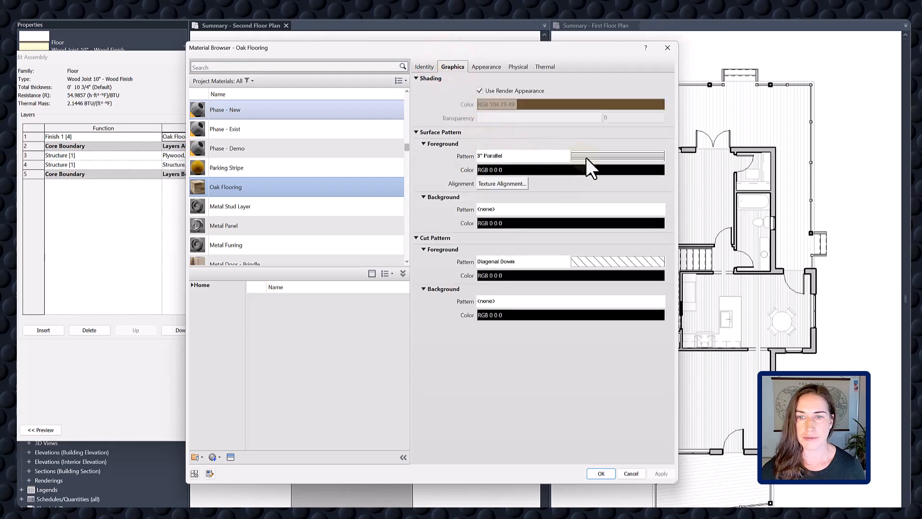
click(587, 158)
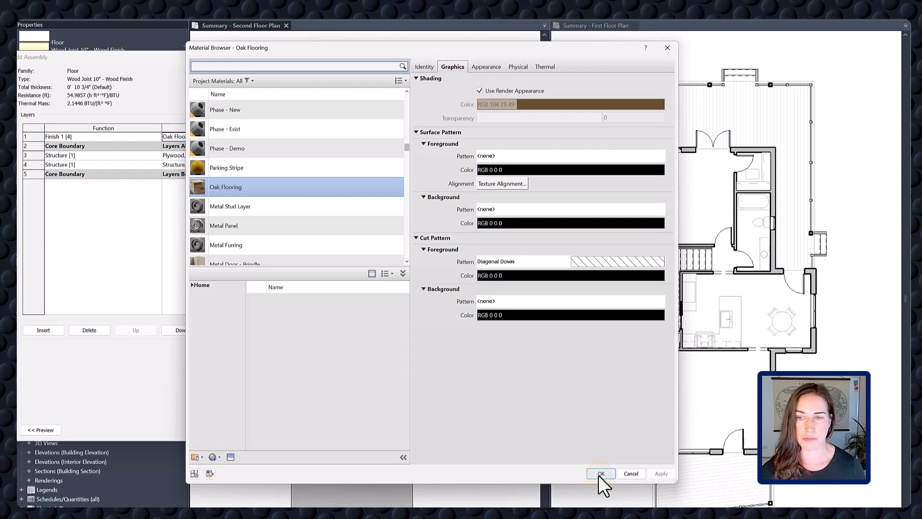
click(601, 474)
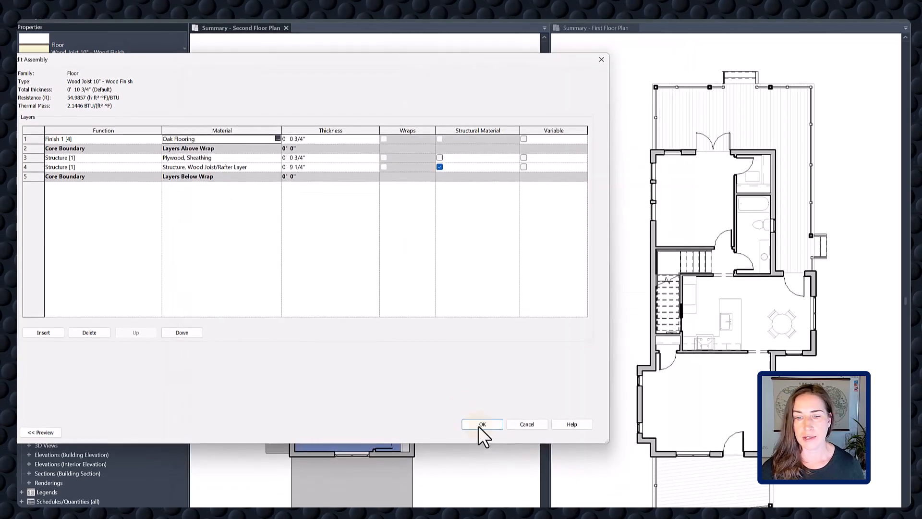
click(478, 426)
click(606, 282)
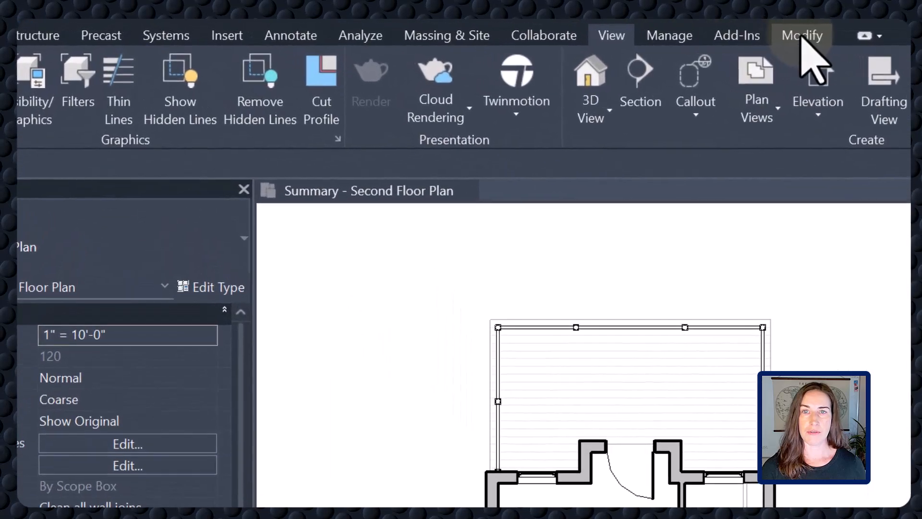
Step: Split the first-floor floor face with a rectangle about 5'-6" by 11'-8 3/4" around the bathroom
click(426, 26)
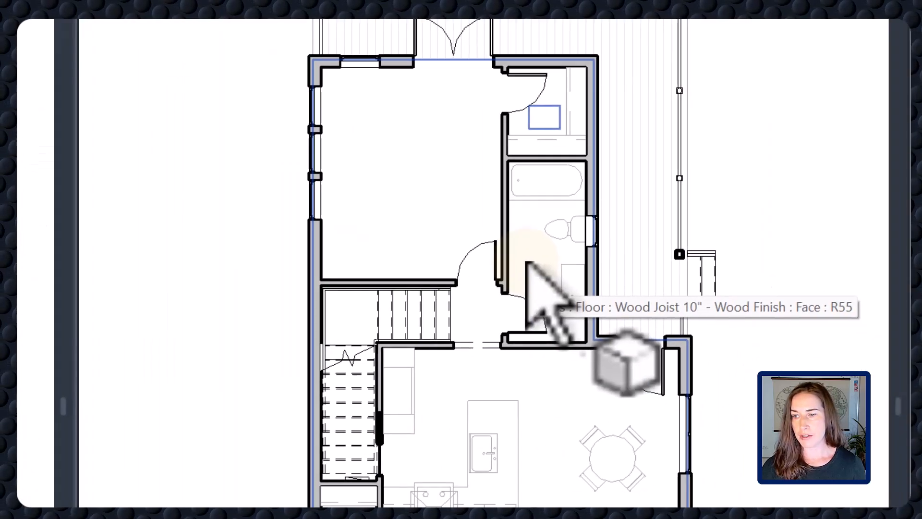
click(527, 264)
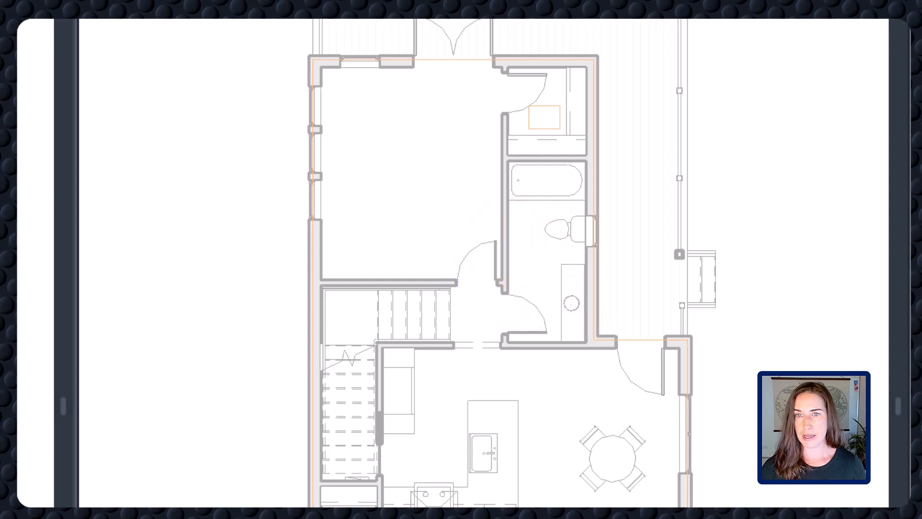
click(508, 162)
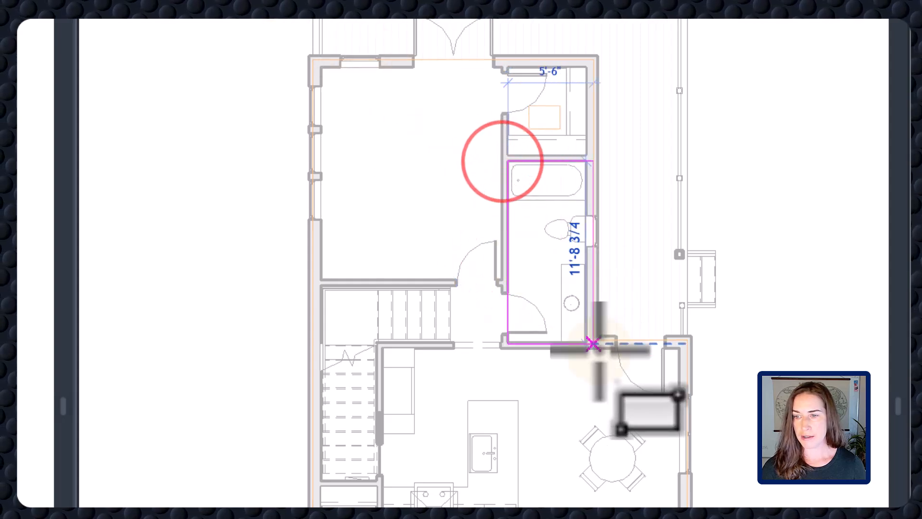
scroll(588, 347, up, 1)
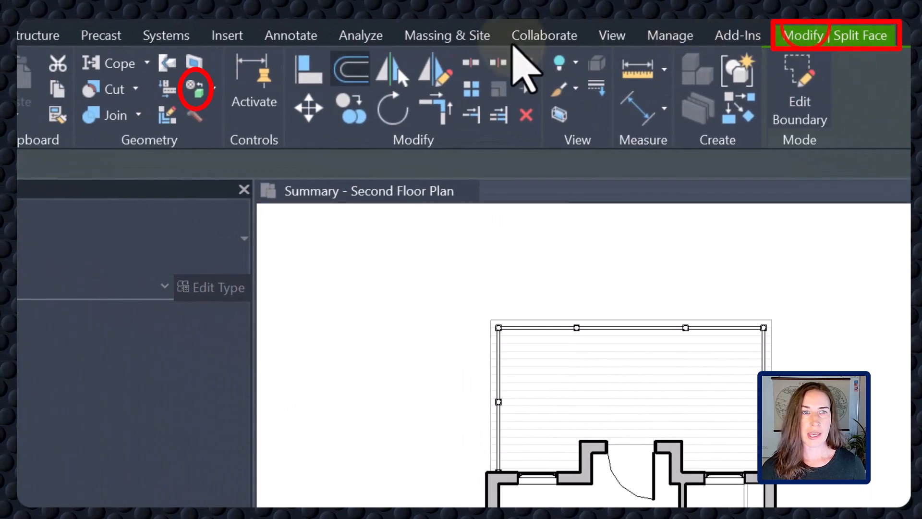
Step: Paint the split bathroom floor face in the first-floor summary plan with the Textile - Slate Blue material
key(p)
key(t)
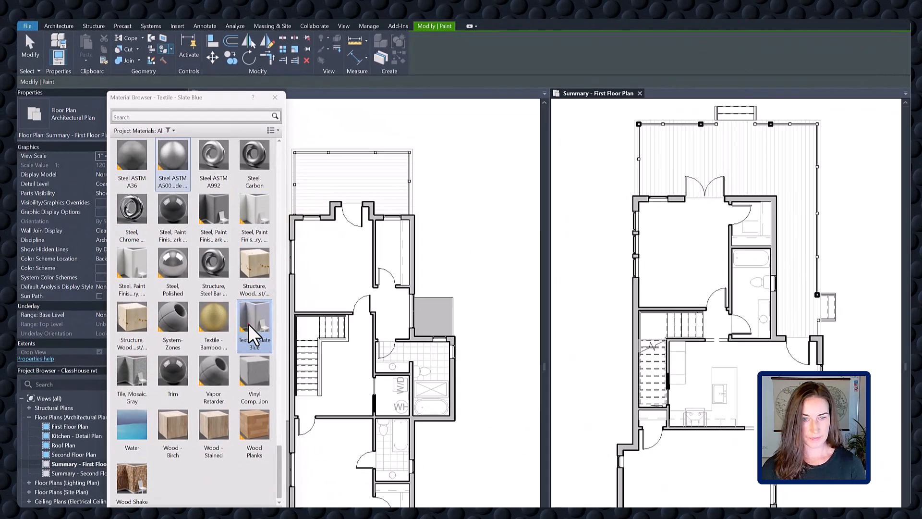
click(252, 326)
click(744, 302)
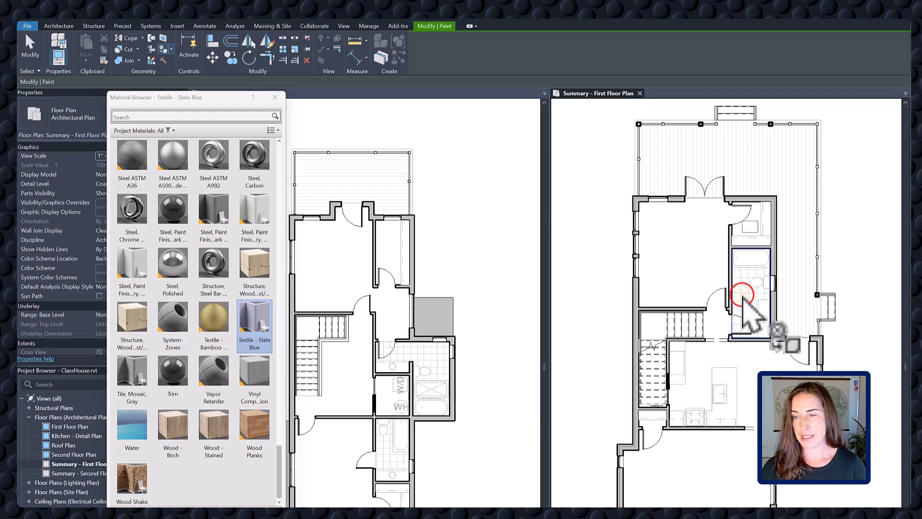
click(274, 99)
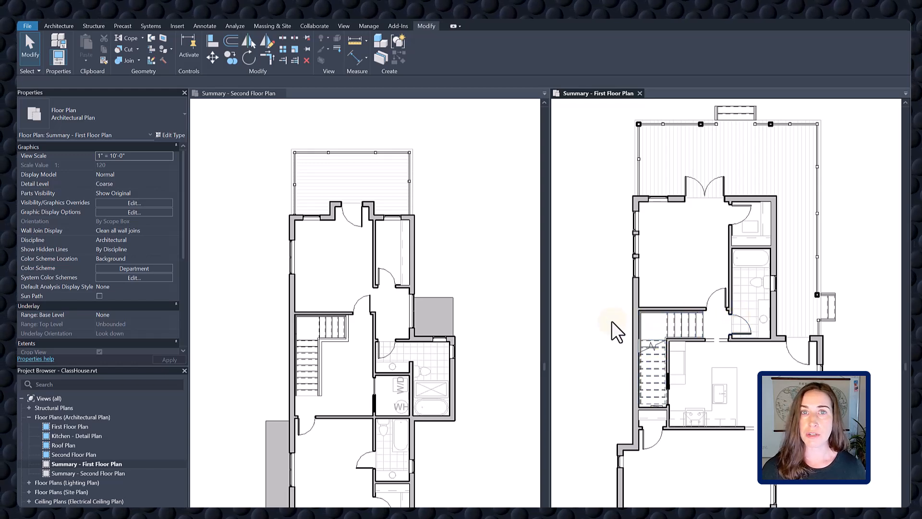
Step: Tag the rooms in the Summary - Second Floor Plan with Tag Room, including Bedroom 2, the Hall, Bedroom 3 and Bath 3
scroll(576, 336, down, 1)
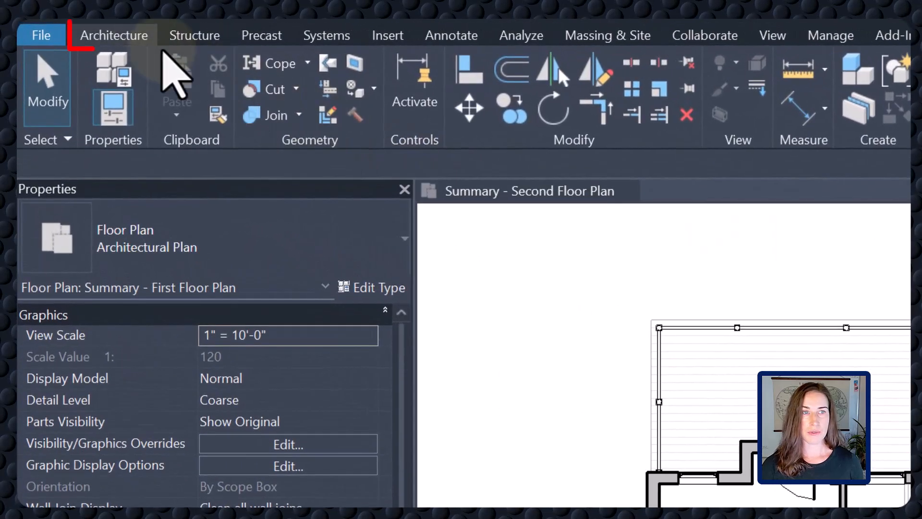
click(68, 28)
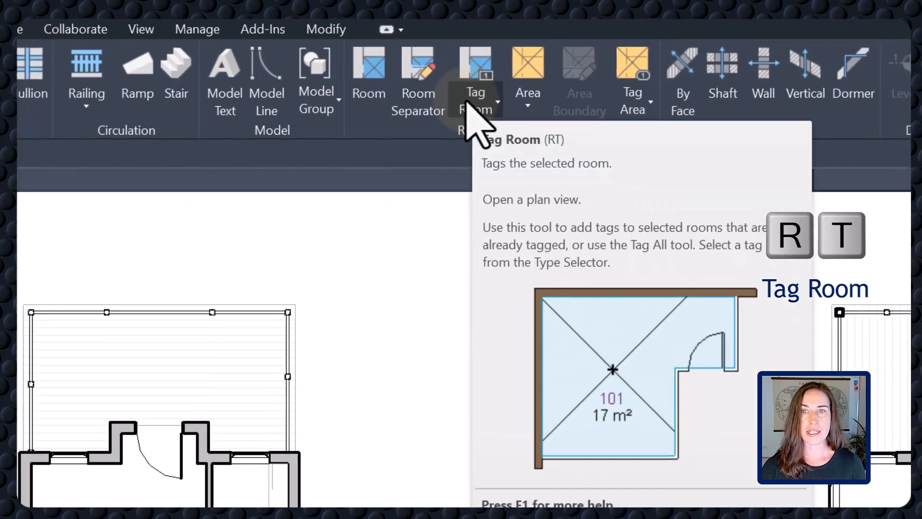
click(464, 111)
click(335, 139)
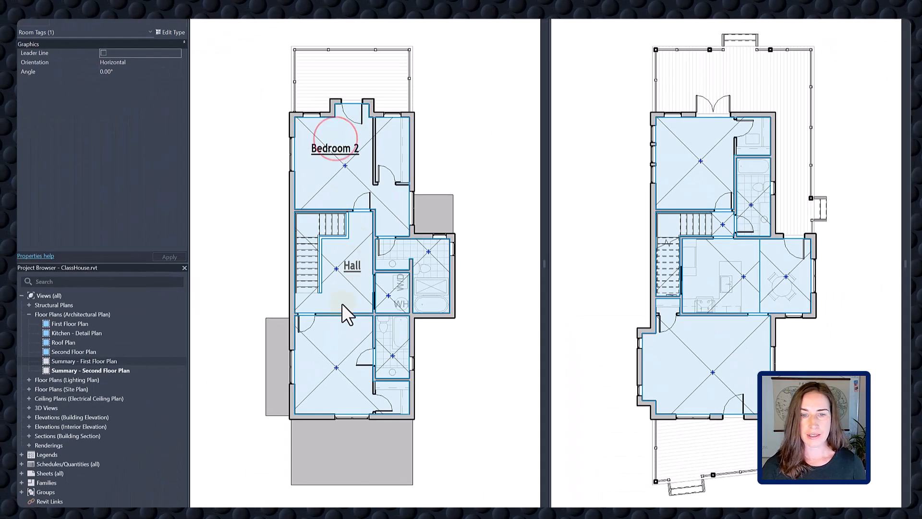
click(350, 259)
click(335, 345)
click(392, 344)
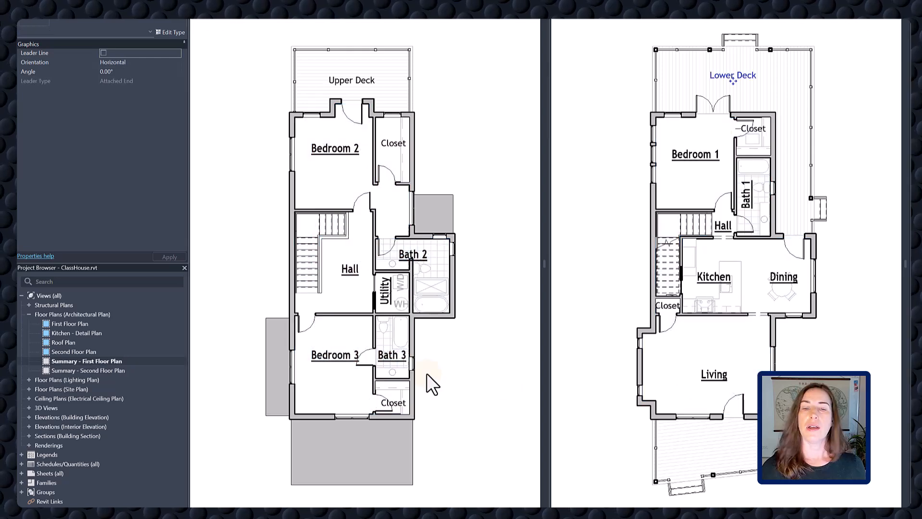
Step: Label the Front Porch floor in the Summary - First Floor Plan with a multi-category tag without a leader line
click(719, 451)
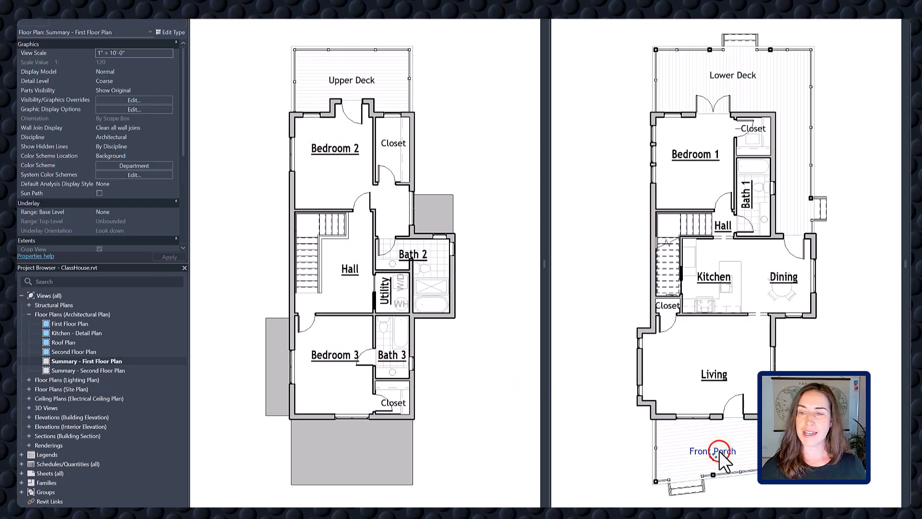
key(m)
key(t)
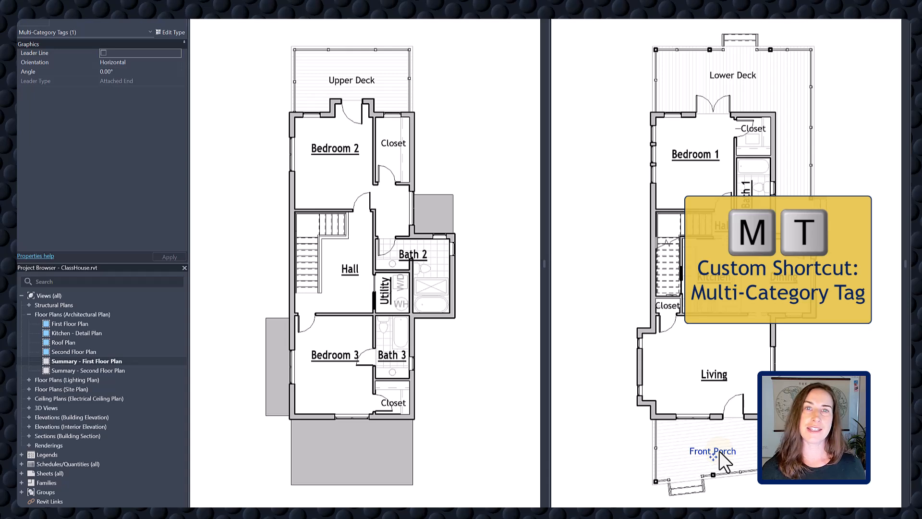
click(719, 450)
key(Escape)
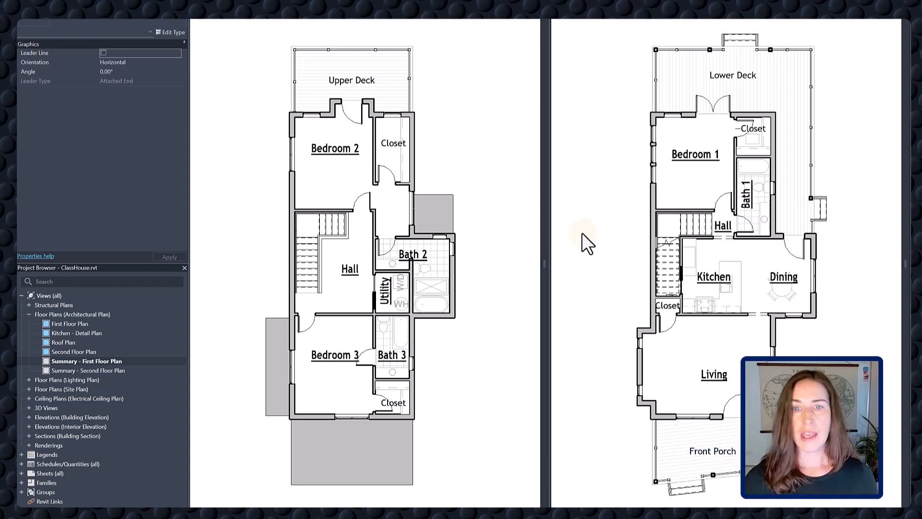